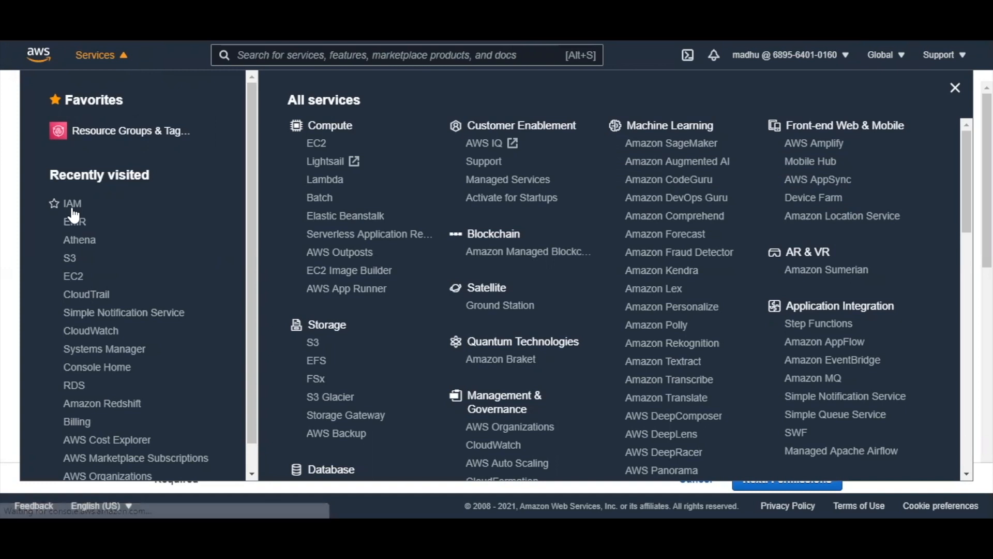
# Step: In IAM, start a new role for the AWS service EC2 use case and proceed to its permissions
pyautogui.click(74, 209)
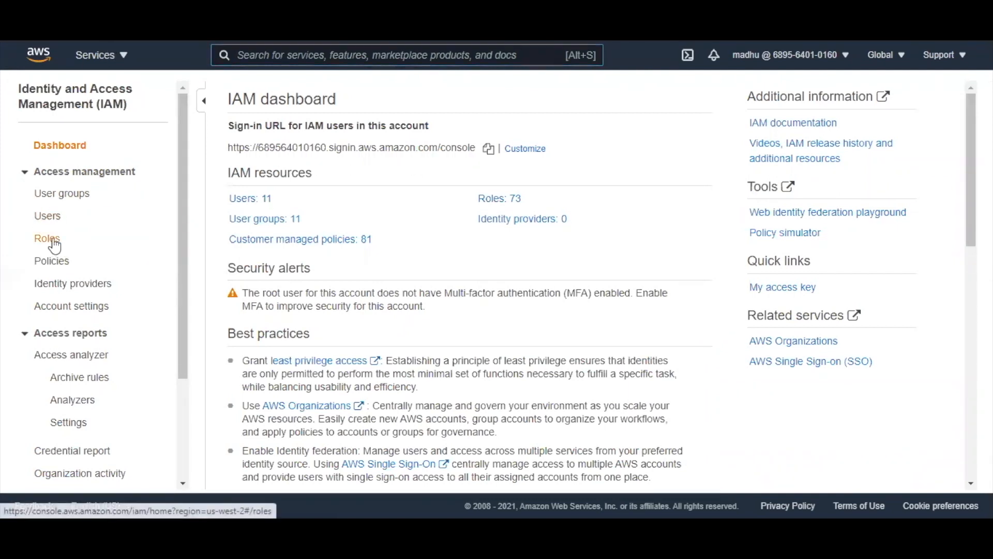
pyautogui.click(54, 240)
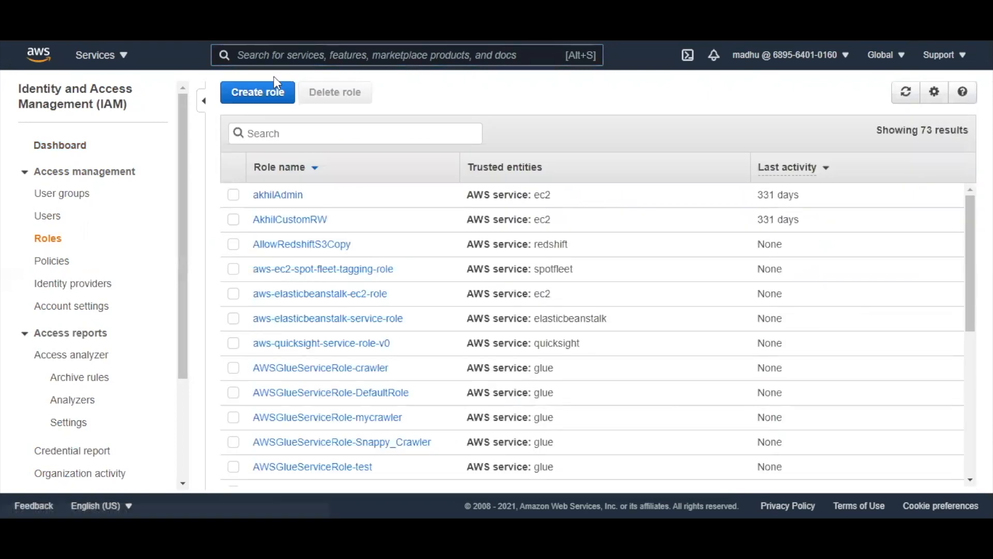
pyautogui.click(270, 98)
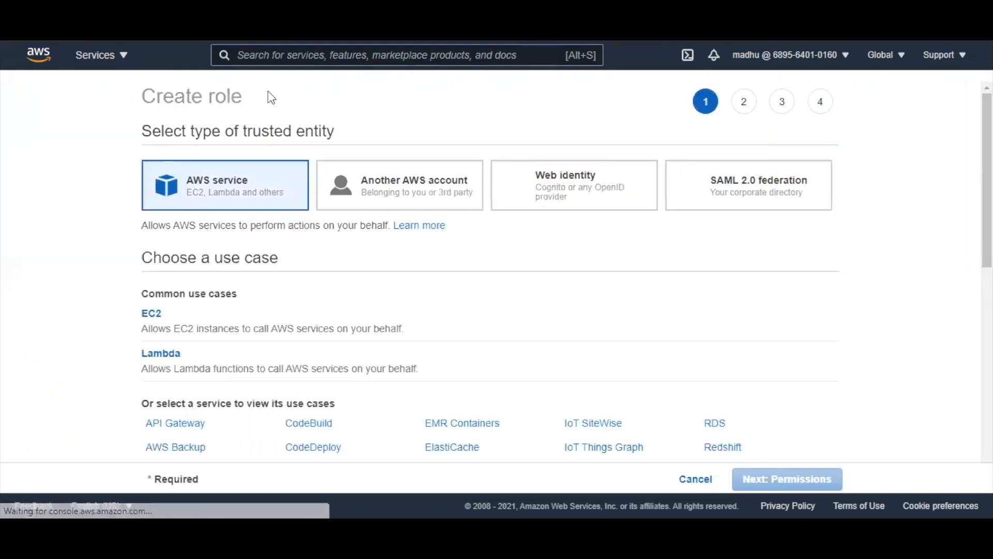
pyautogui.click(148, 322)
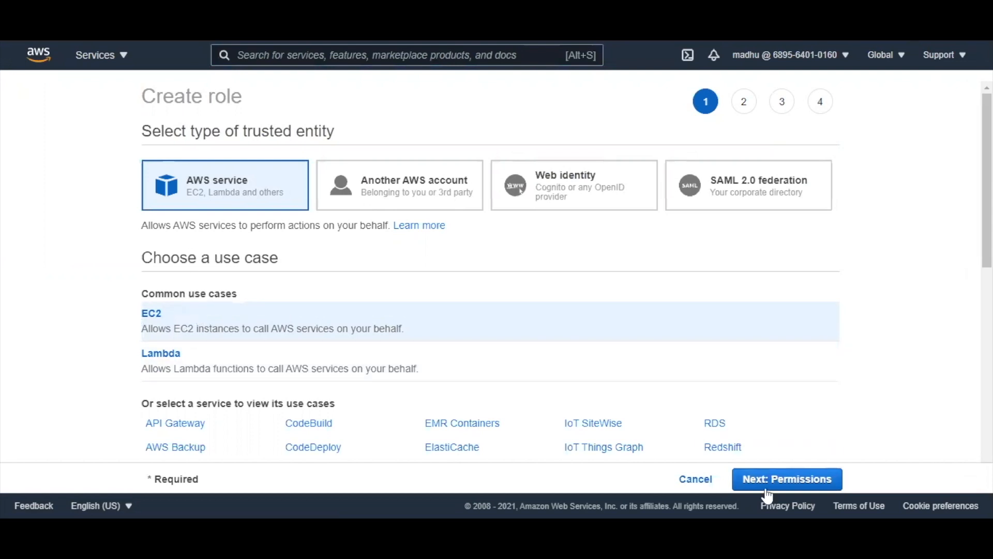
pyautogui.click(825, 479)
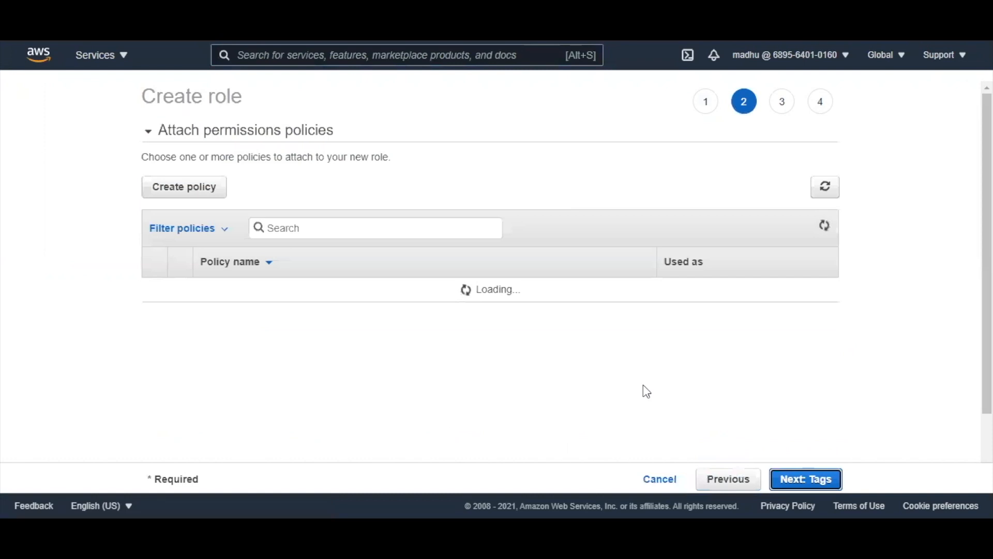
# Step: Find policies matching "List", expand S3_ListReadWrite and select it for the new role
pyautogui.click(338, 231)
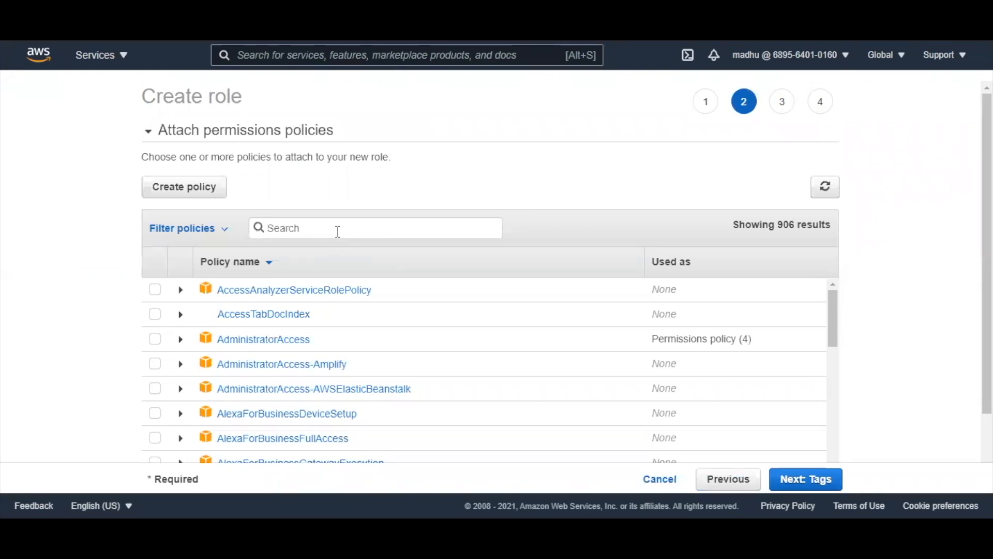
pyautogui.write('List')
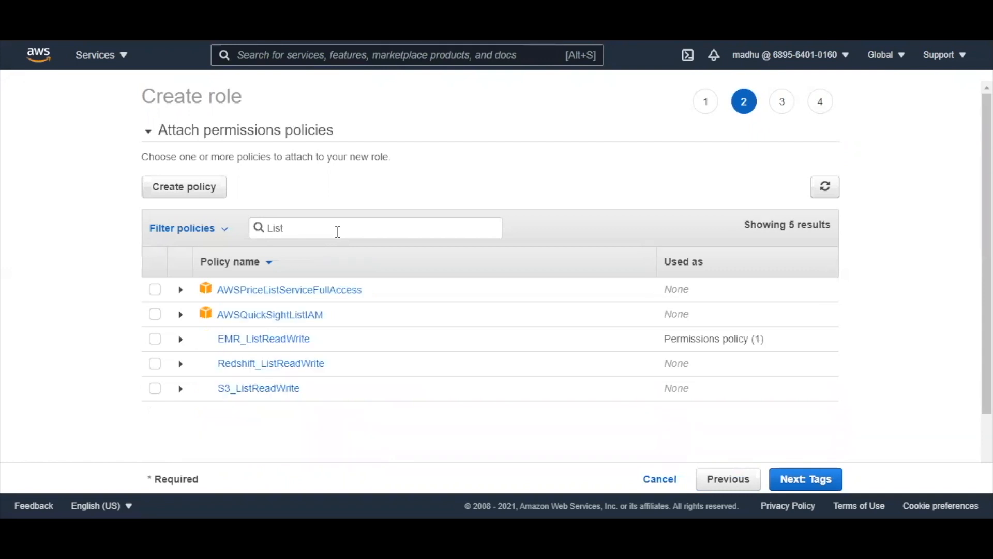
pyautogui.click(180, 389)
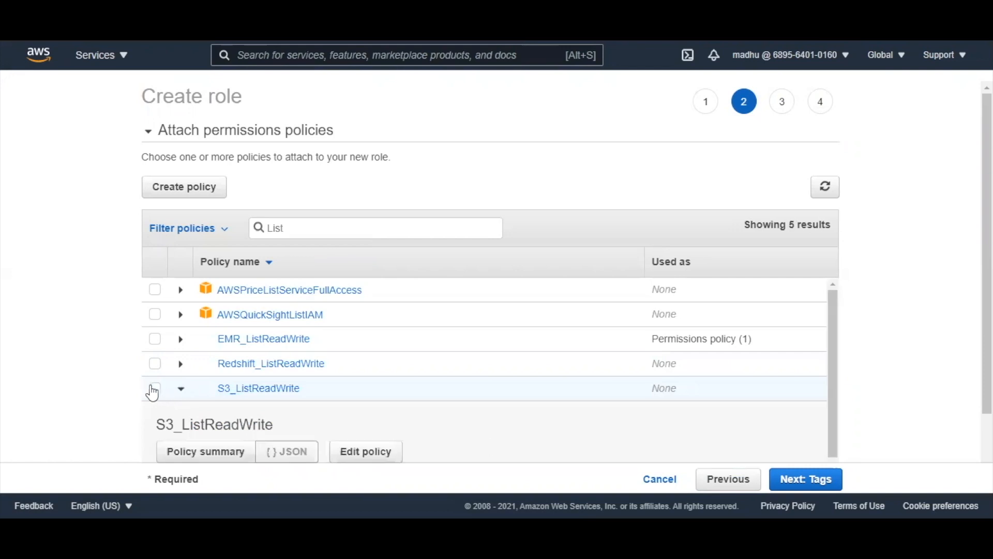
pyautogui.click(154, 389)
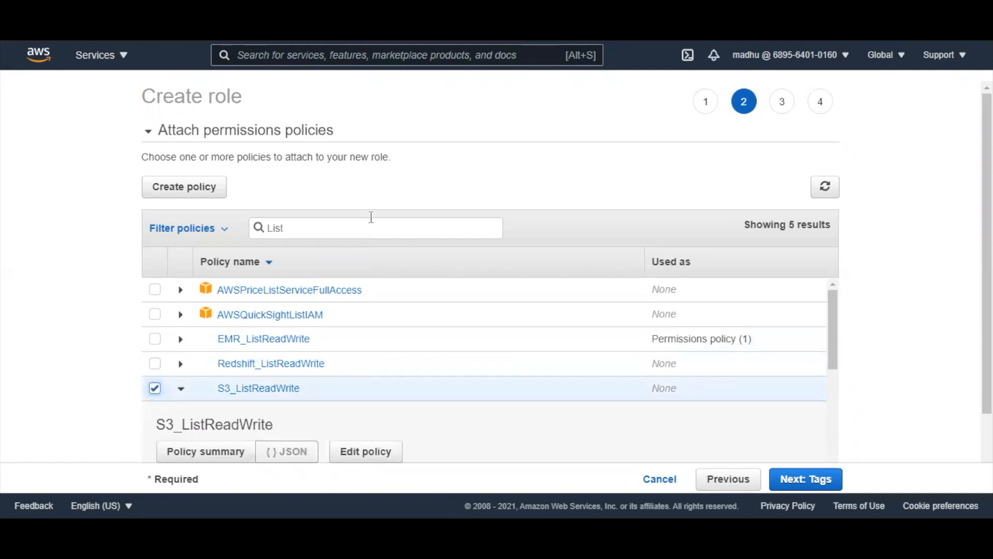
# Step: Search the permissions policies for "get" and "getbu", and clear the search
pyautogui.click(367, 228)
pyautogui.press('BackSpace')
pyautogui.press('BackSpace')
pyautogui.press('BackSpace')
pyautogui.press('BackSpace')
pyautogui.write('get')
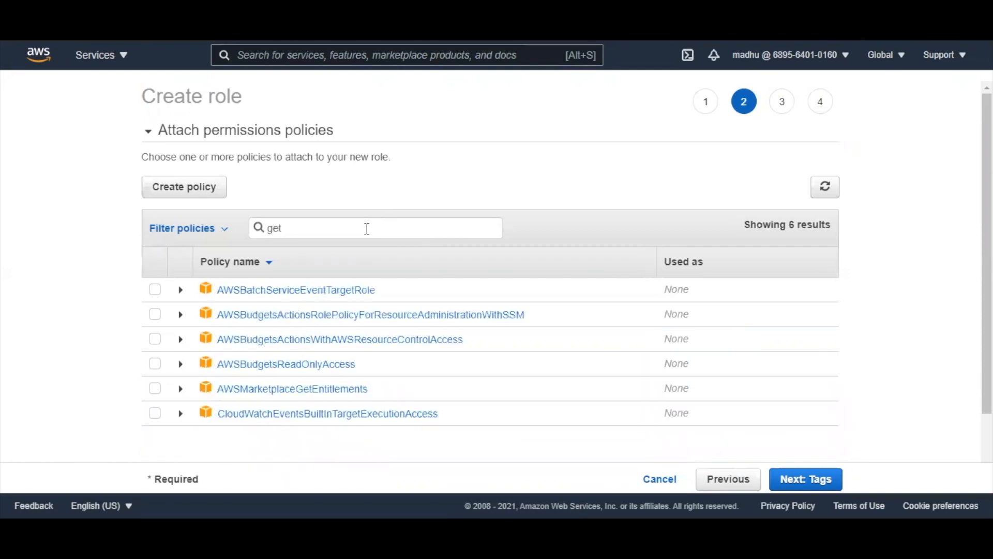
pyautogui.write('bu')
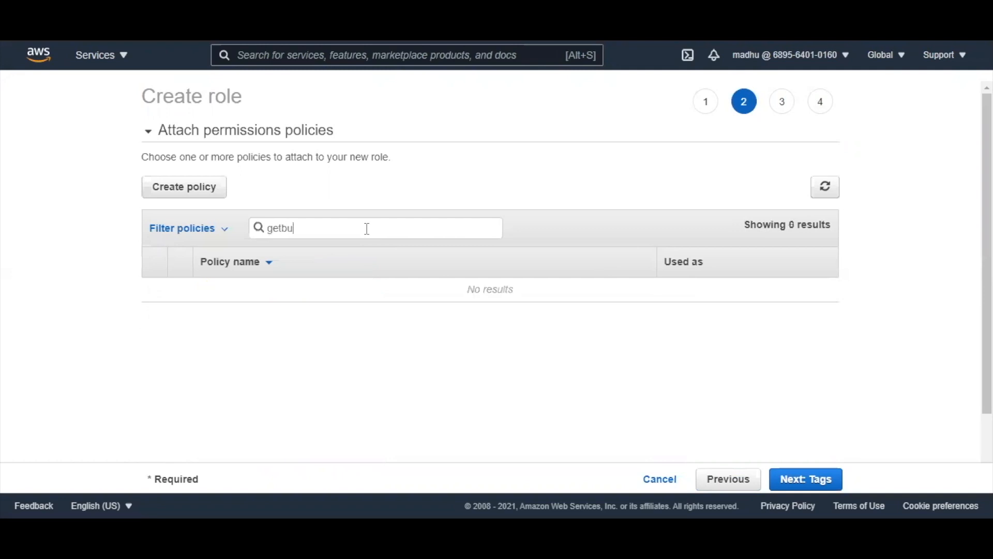
pyautogui.press('BackSpace')
pyautogui.press('BackSpace')
pyautogui.press('BackSpace')
pyautogui.press('BackSpace')
pyautogui.press('BackSpace')
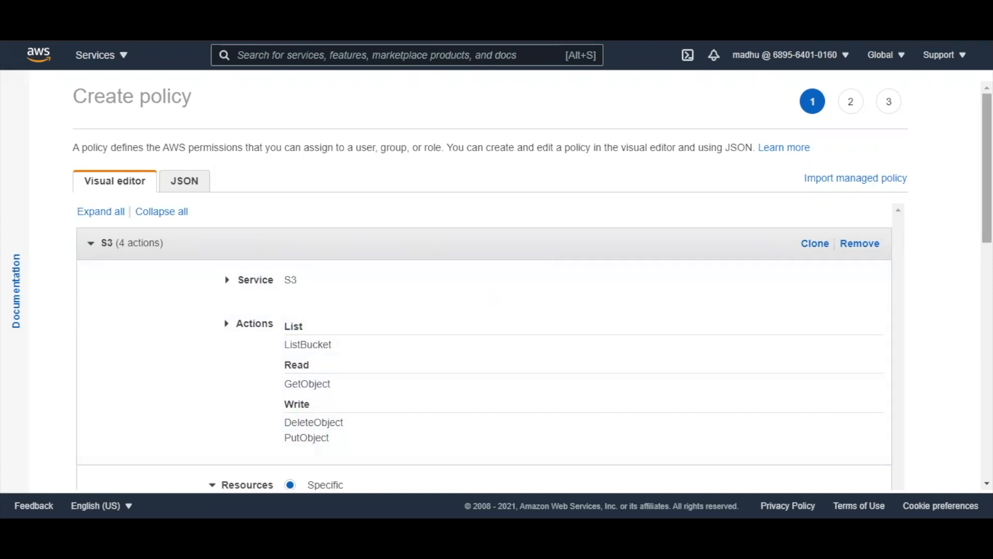
# Step: Examine the actions, resources and request conditions of the S3 and EMR permissions in the policy being created
pyautogui.scroll(-1, 532, 285)
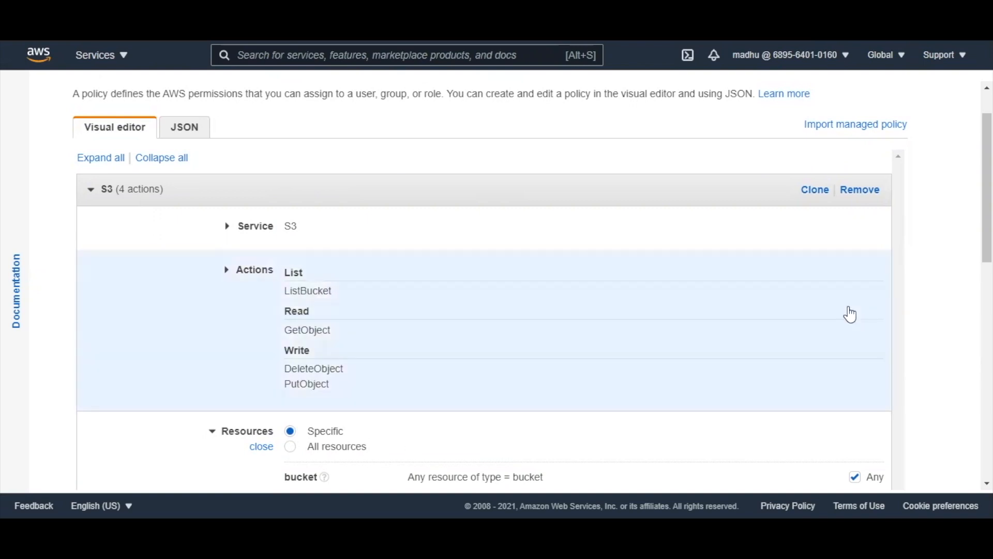
pyautogui.moveTo(987, 228); pyautogui.dragTo(987, 310)
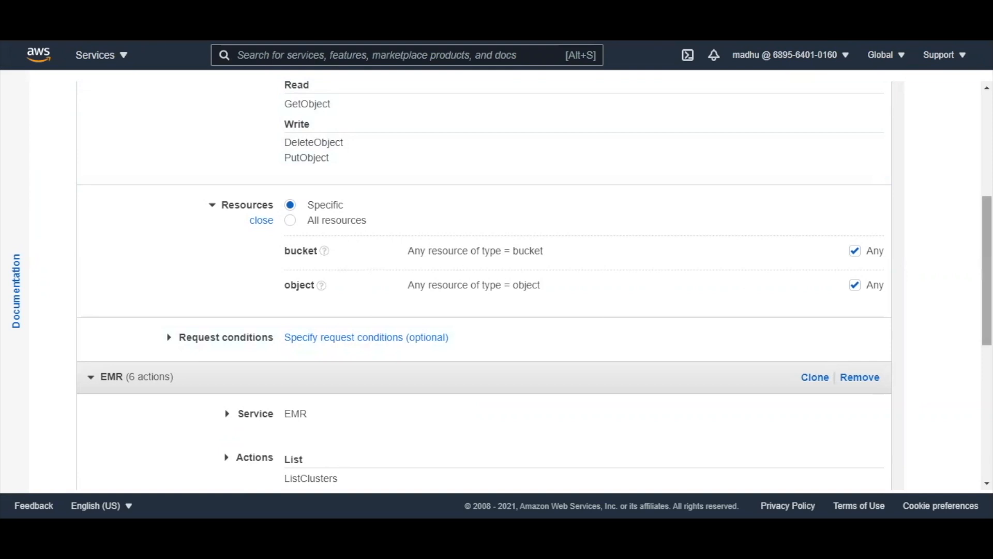
pyautogui.scroll(-4, 484, 282)
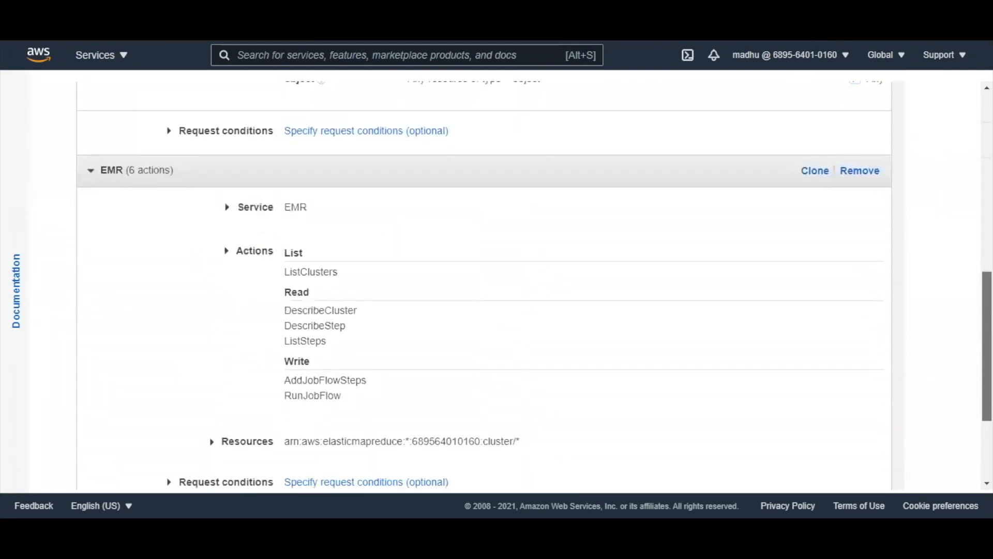
pyautogui.scroll(-1, 533, 290)
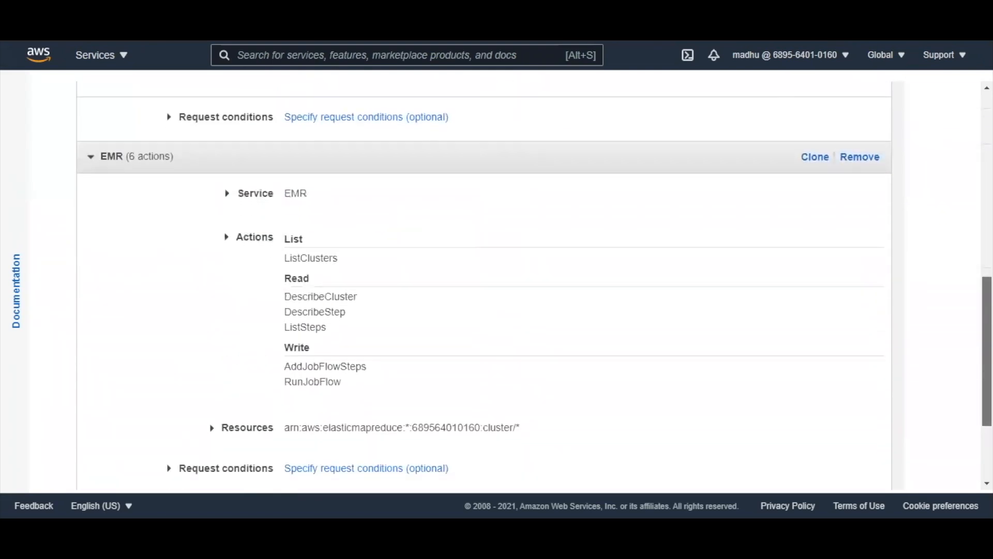
pyautogui.scroll(-1, 444, 289)
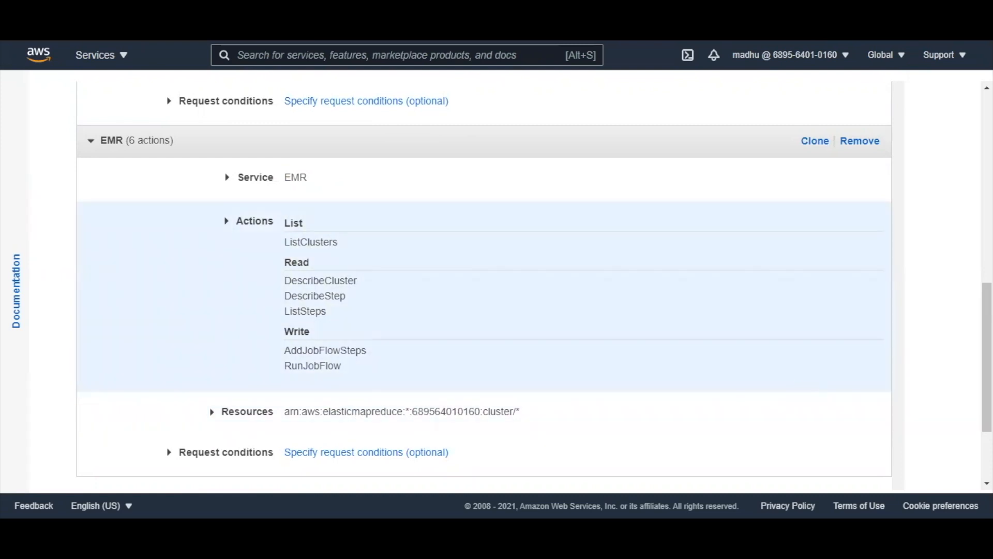
pyautogui.scroll(-2, 483, 277)
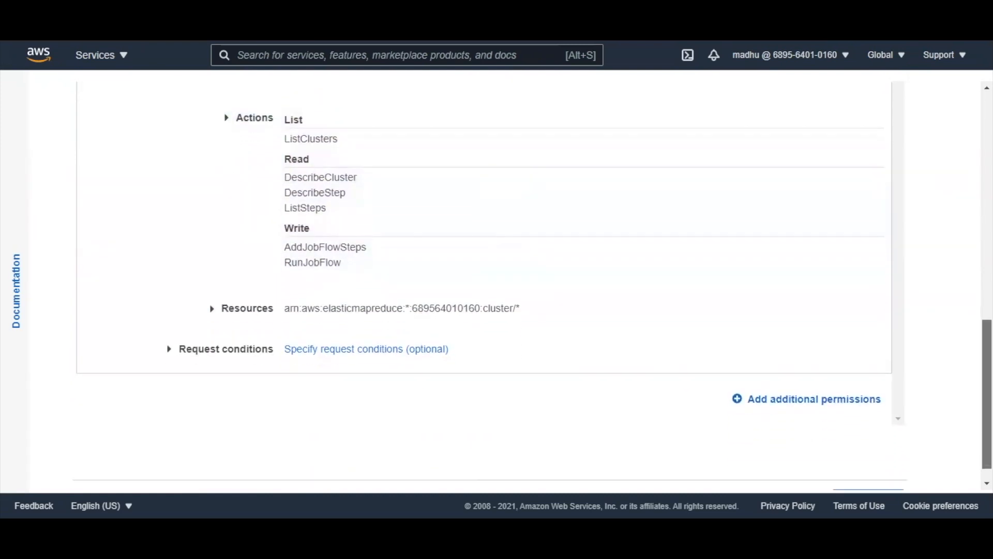
pyautogui.scroll(-1, 484, 277)
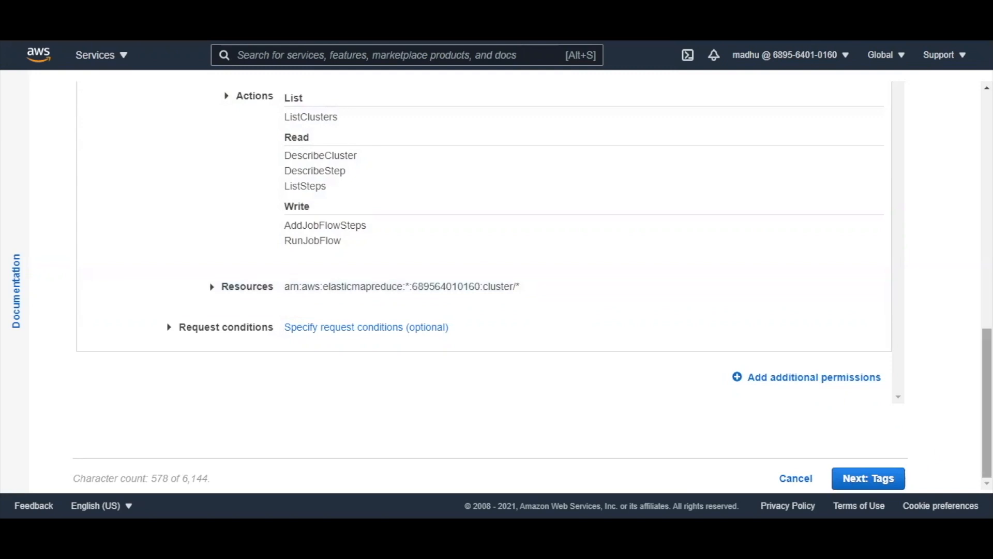
pyautogui.moveTo(986, 404); pyautogui.dragTo(987, 223)
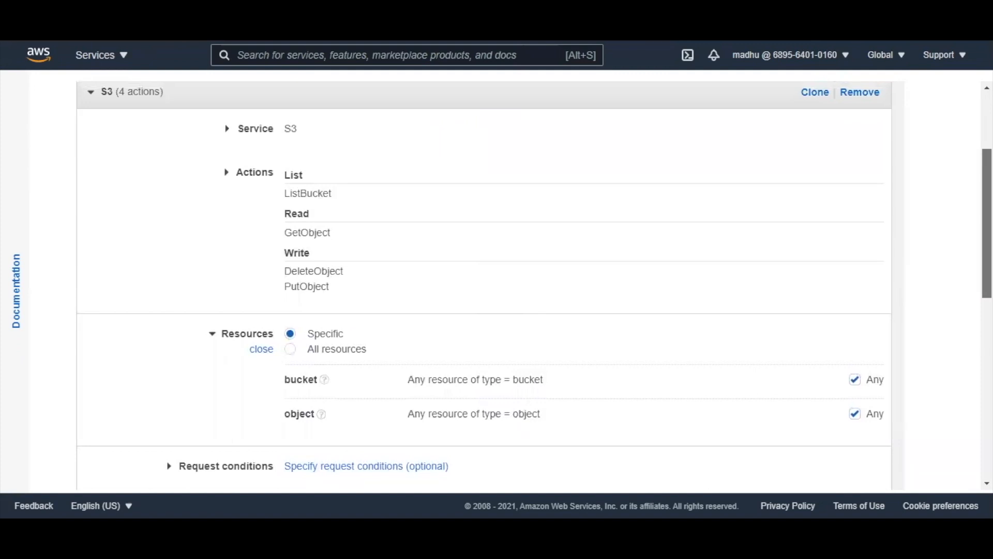
pyautogui.moveTo(987, 223); pyautogui.dragTo(987, 236)
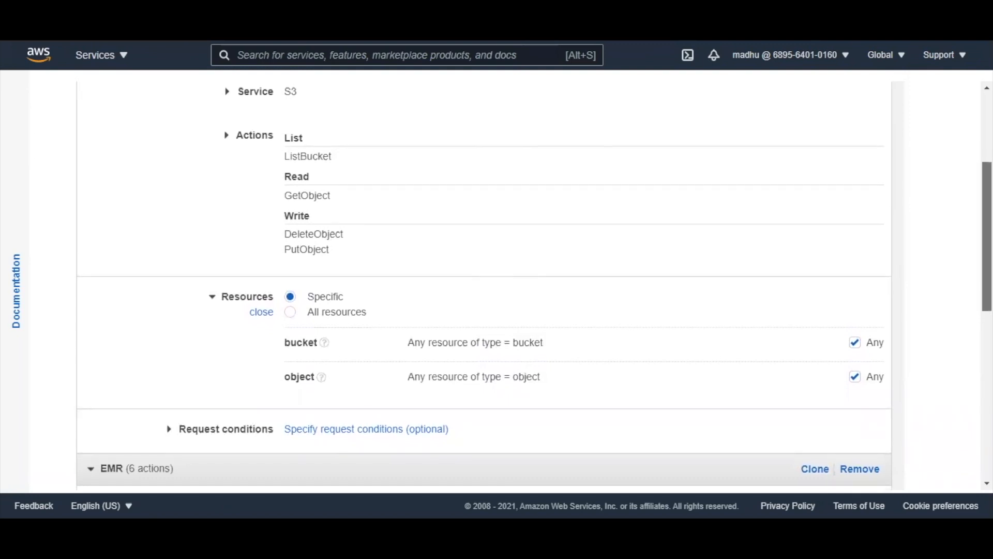
pyautogui.moveTo(987, 236); pyautogui.dragTo(987, 311)
pyautogui.moveTo(987, 327); pyautogui.dragTo(986, 329)
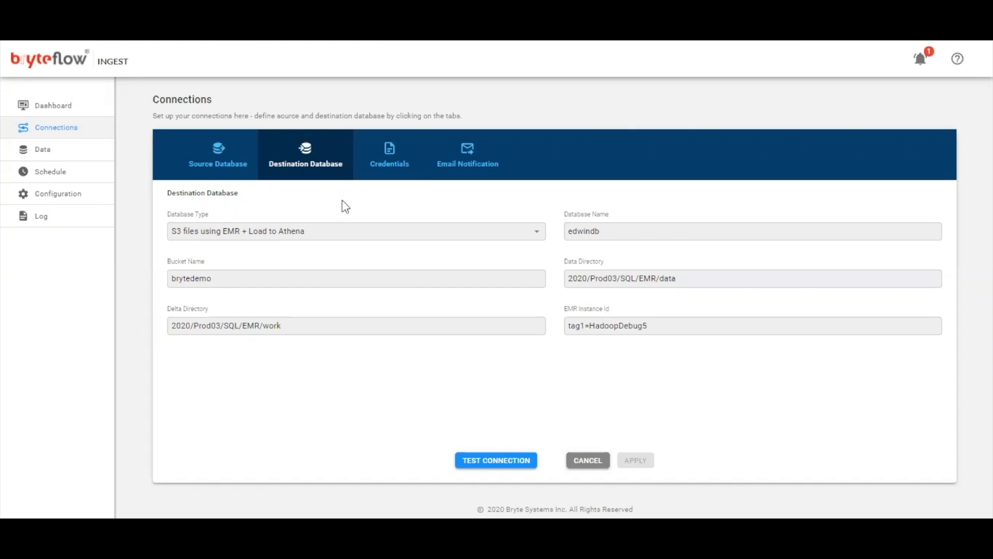
# Step: In BryteFlow Ingest, view the connection's credentials settings and the available file system types
pyautogui.click(390, 157)
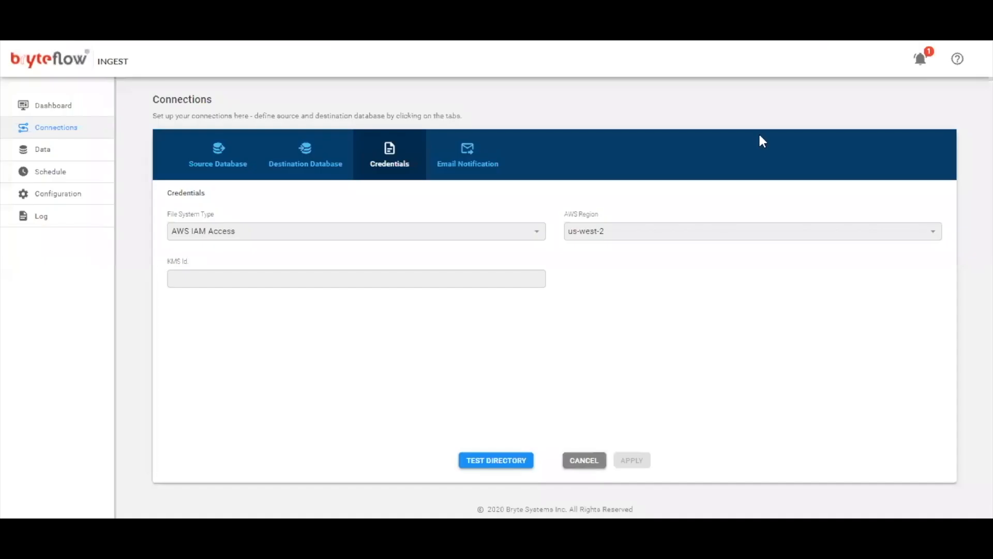
pyautogui.click(440, 234)
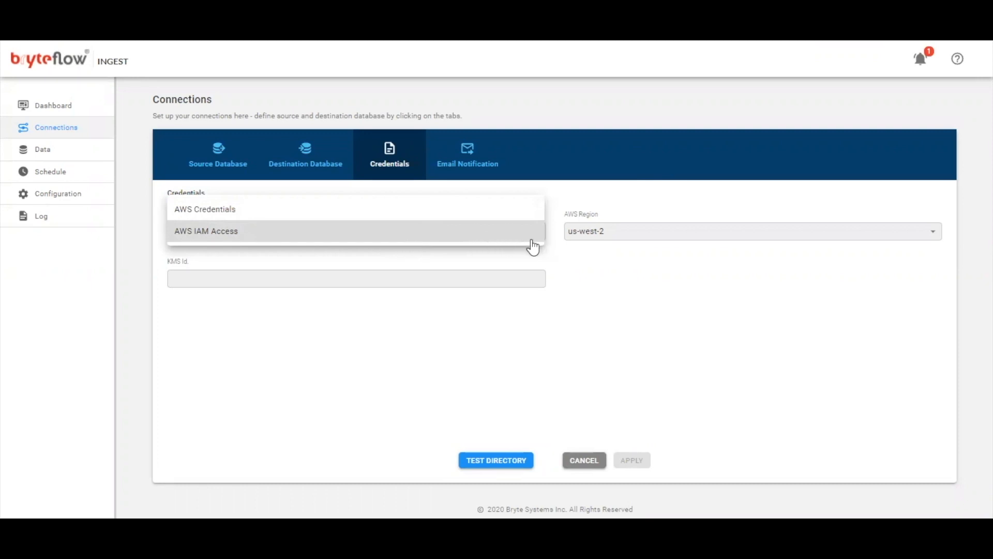
pyautogui.click(576, 252)
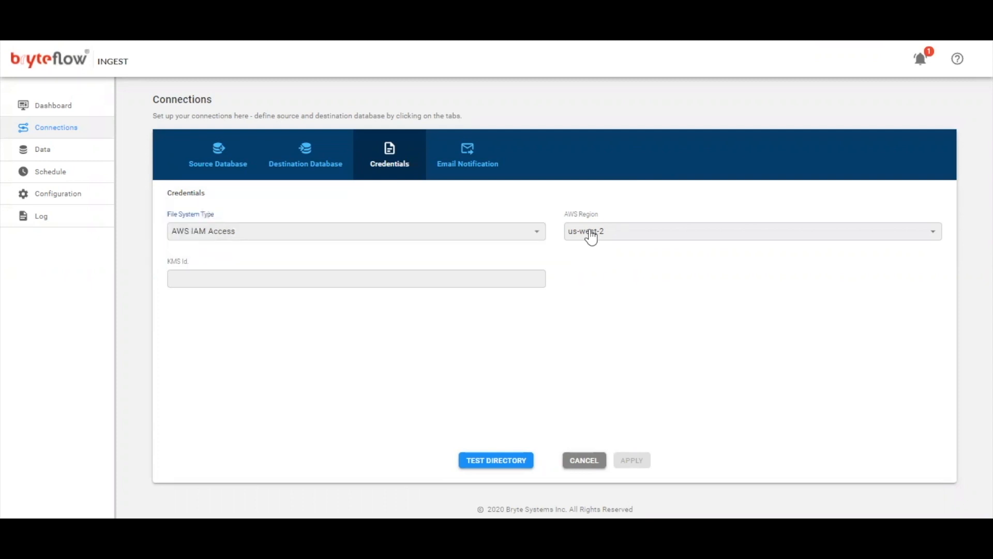